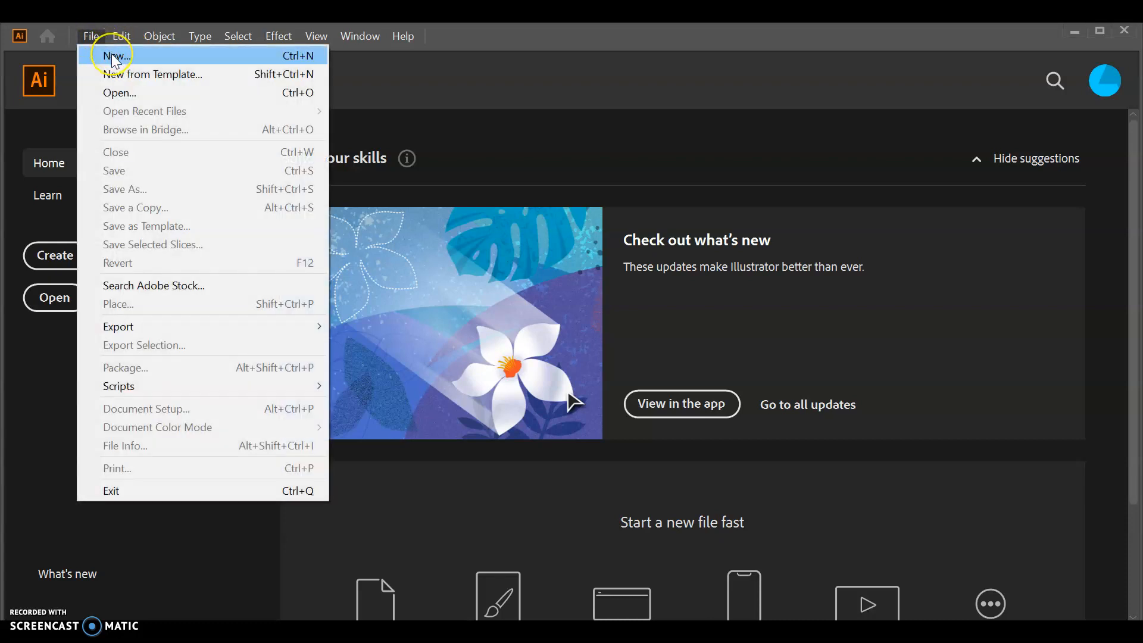
- Create a new landscape A4 document measuring 297 x 210 mm with one artboard
left_click(113, 56)
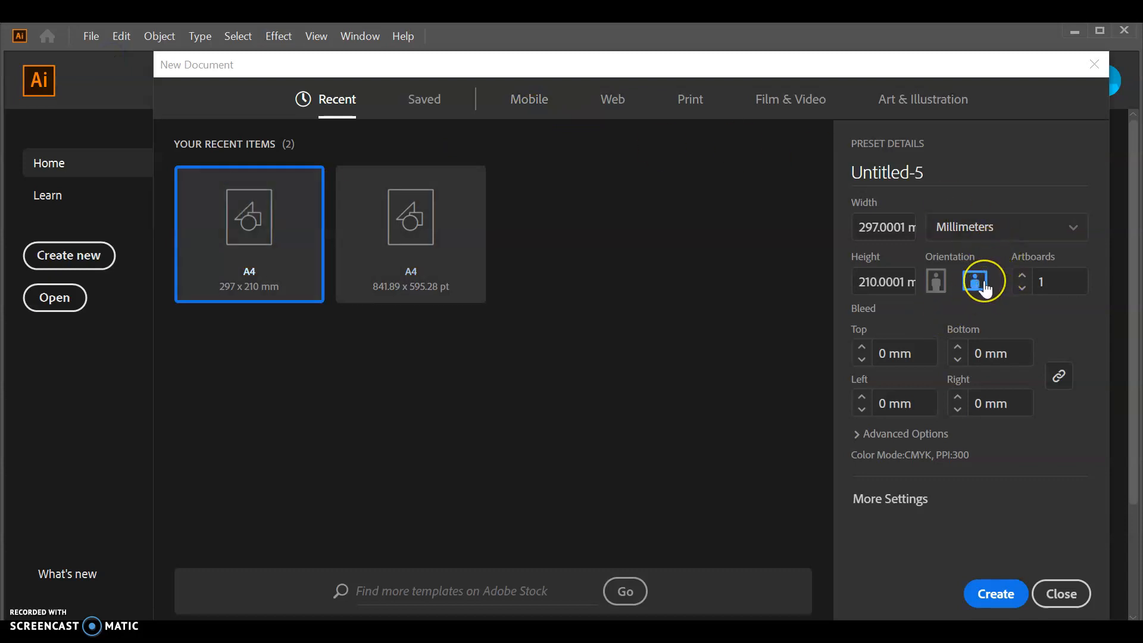
left_click(860, 401)
left_click(969, 354)
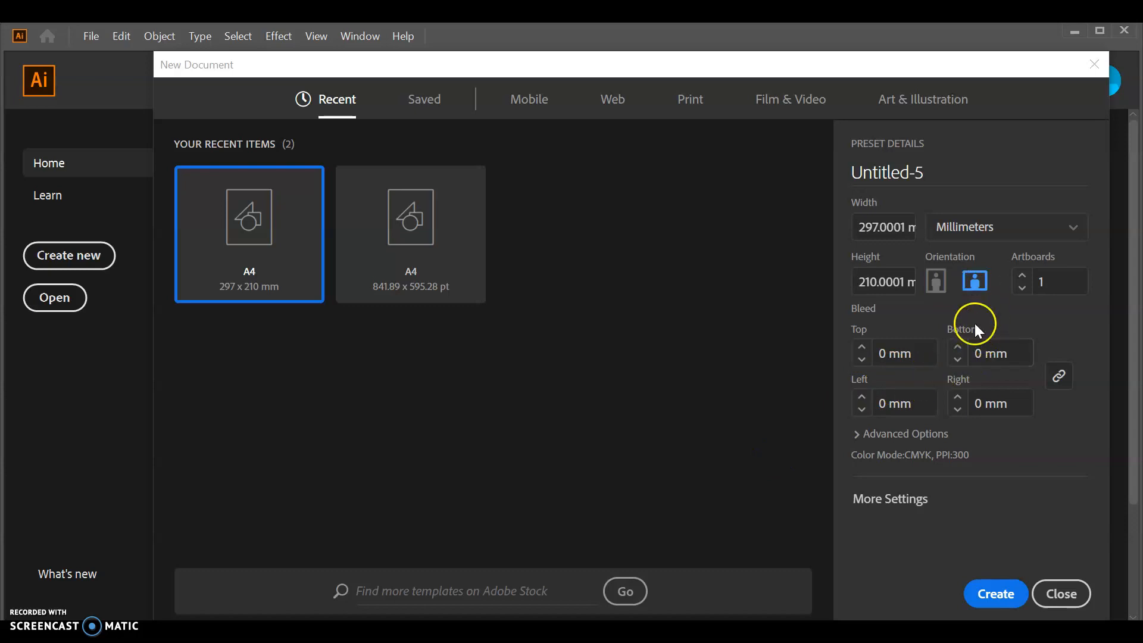
left_click(991, 595)
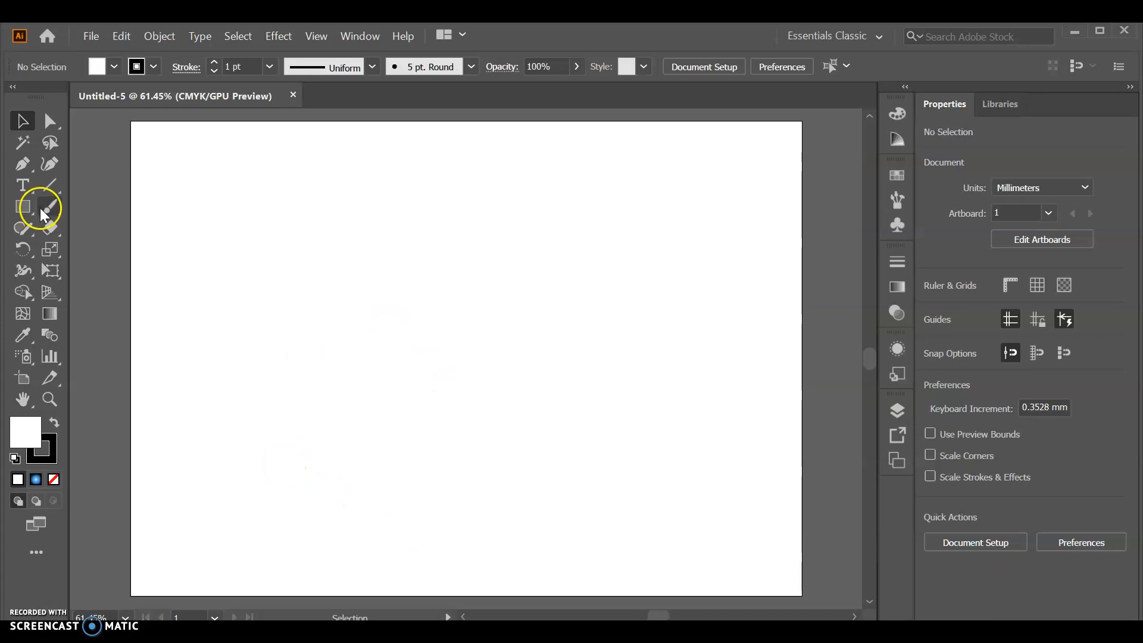
- Add the point text "Hello" near the centre of the artboard
left_click(26, 189)
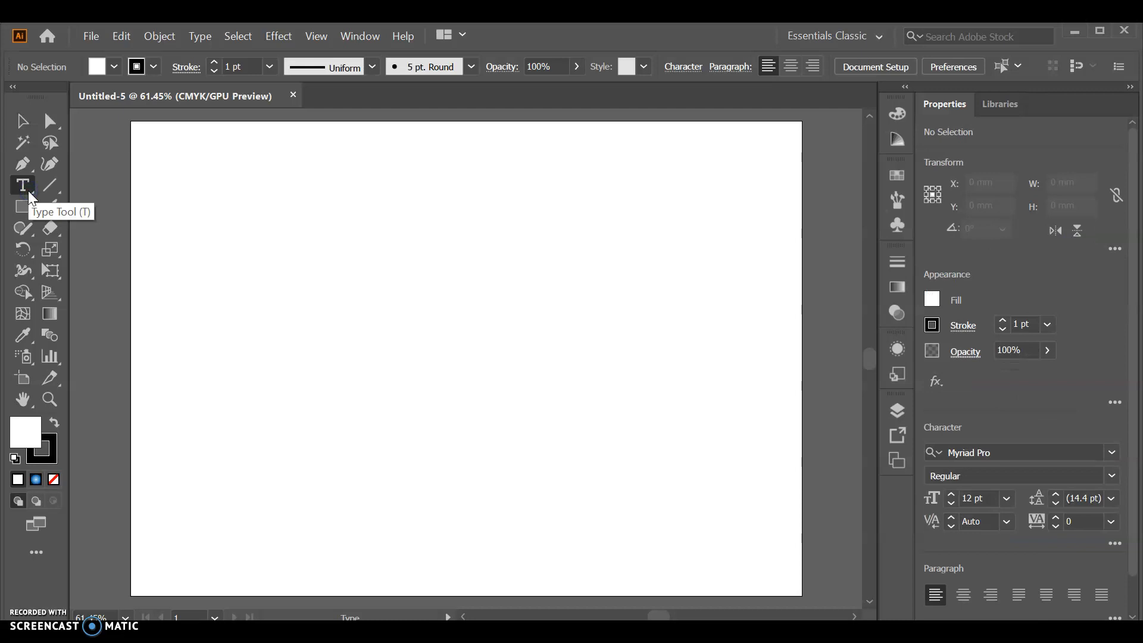
left_click(337, 291)
type("Hello")
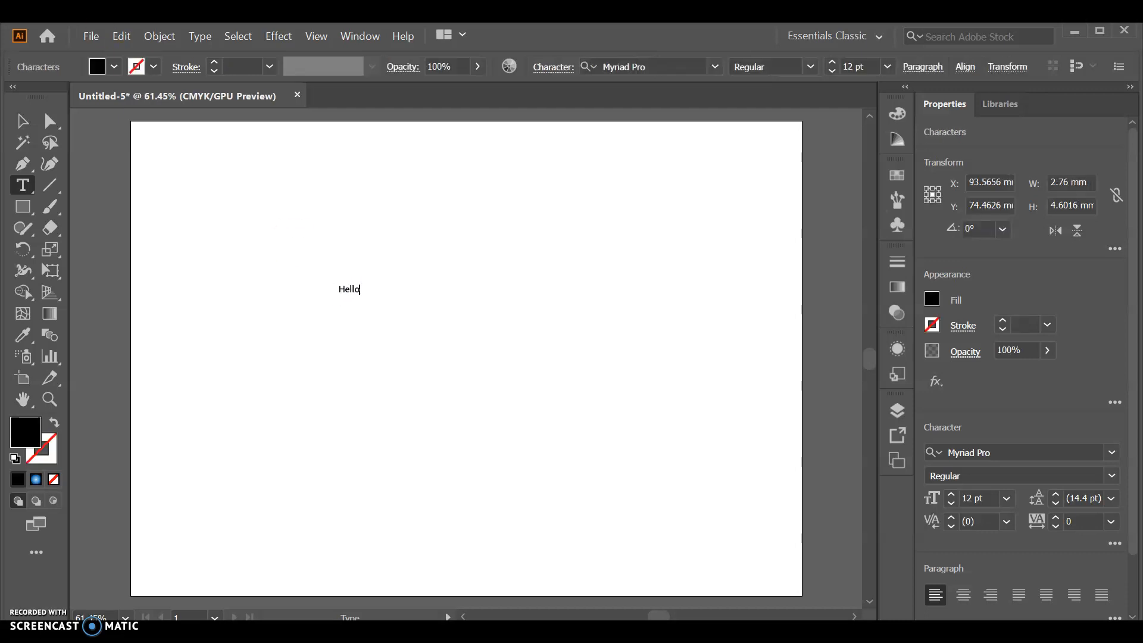
- Select the whole word "Hello" and set its font size to 150 pt
left_click(350, 289)
double_click(350, 289)
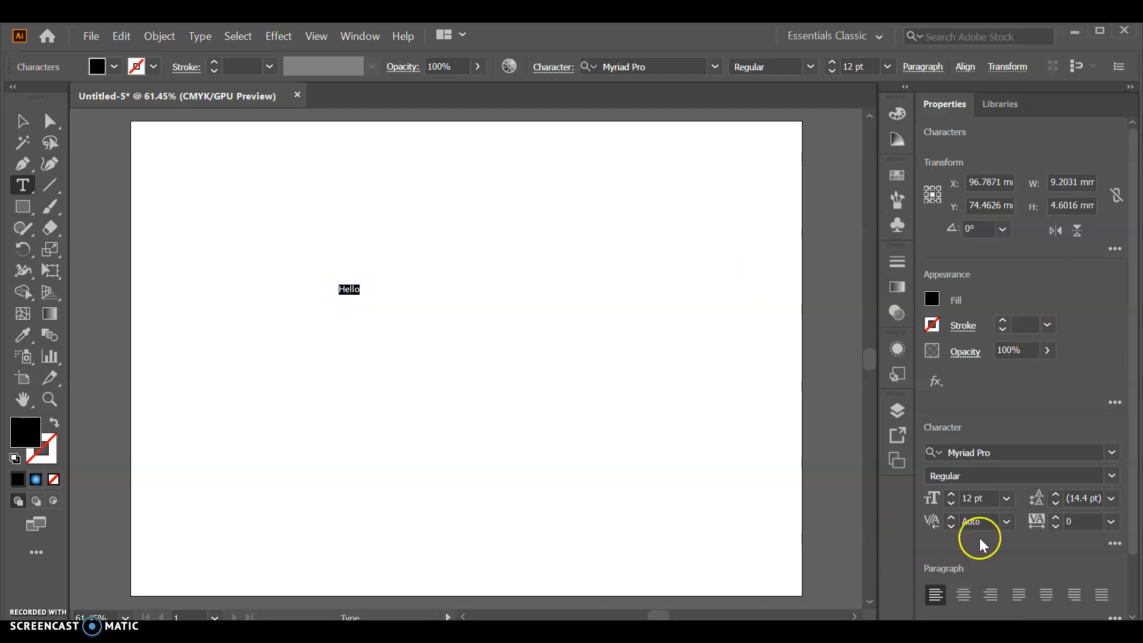
left_click(970, 498)
left_click(968, 497)
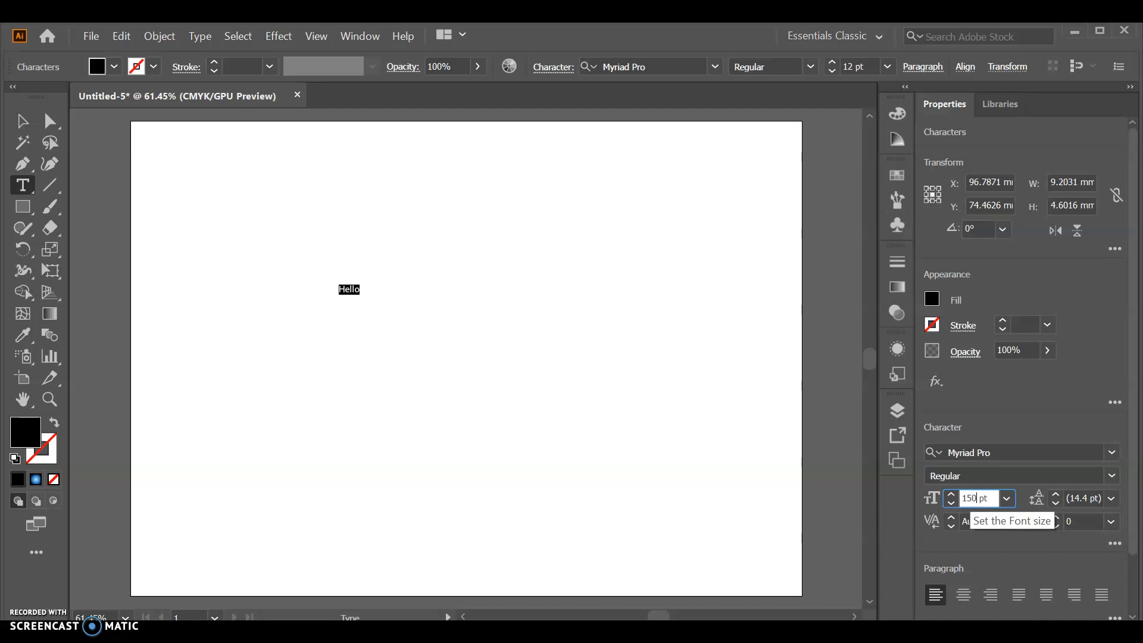
type("150")
- Search the fonts for "scr" and apply Script MT Bold to the "Hello" text
left_click(1032, 454)
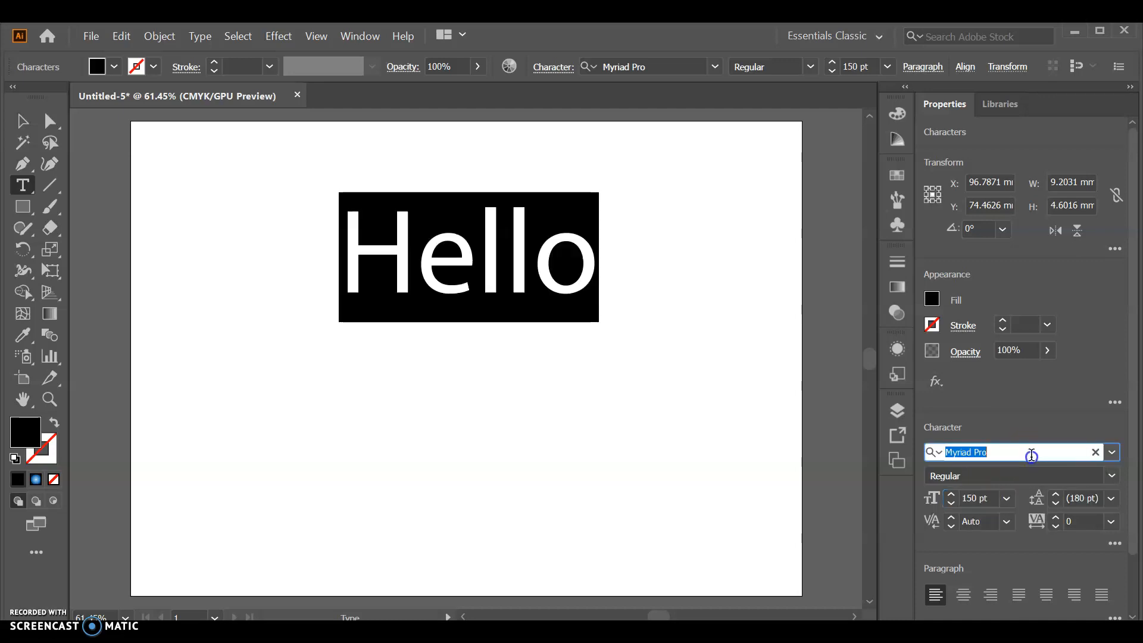
type("scr")
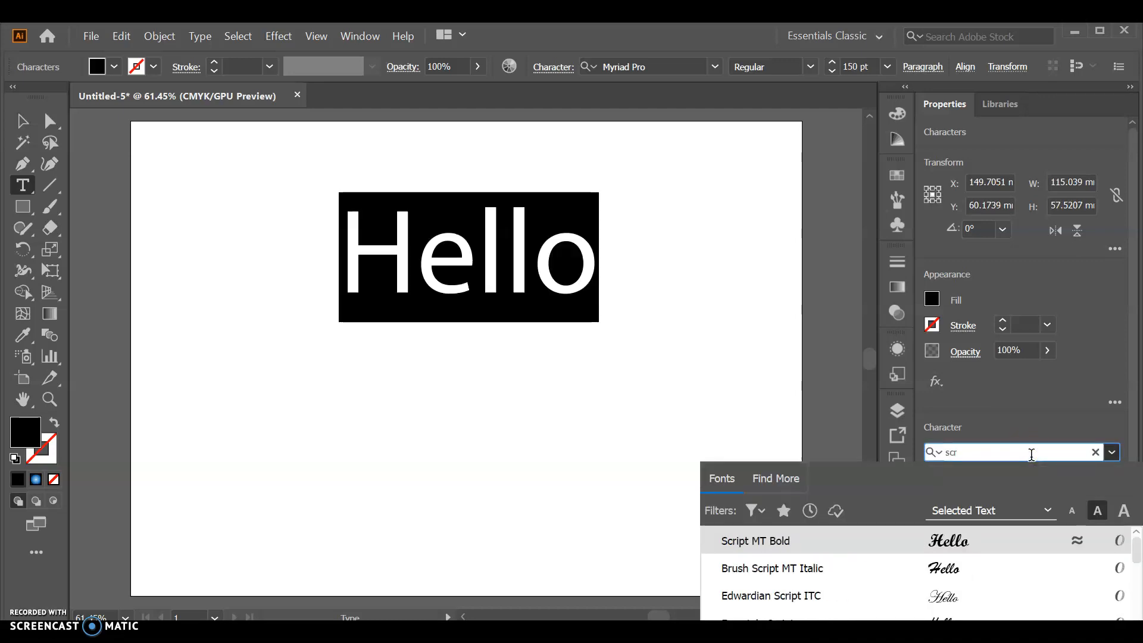
left_click(979, 542)
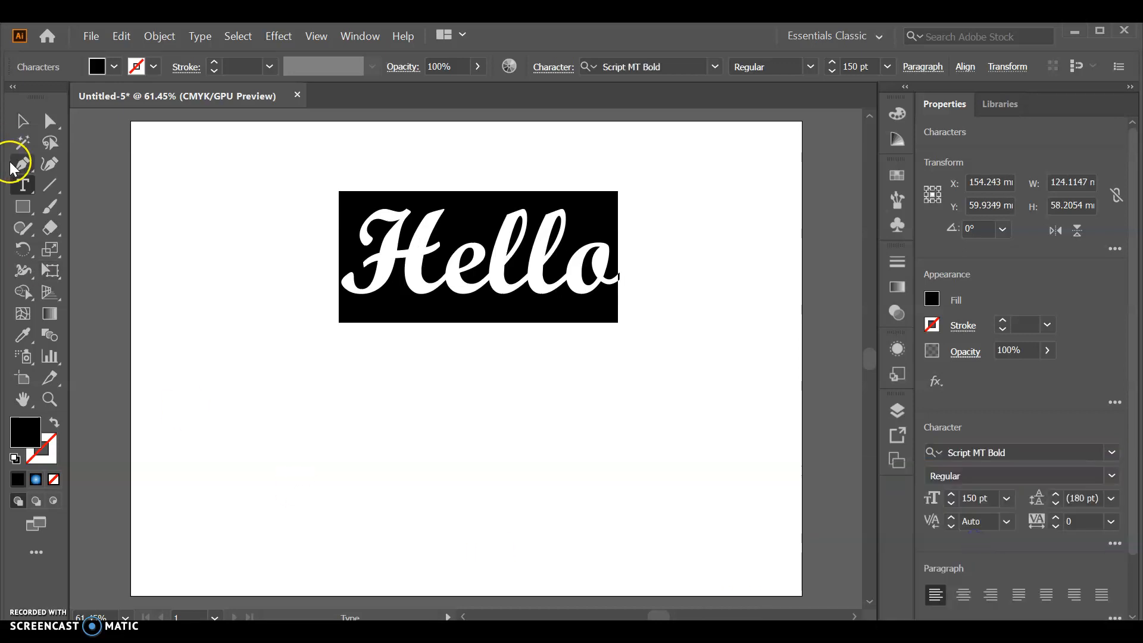
- Move the "Hello" text down to the middle of the artboard and convert it to outlines
left_click(24, 122)
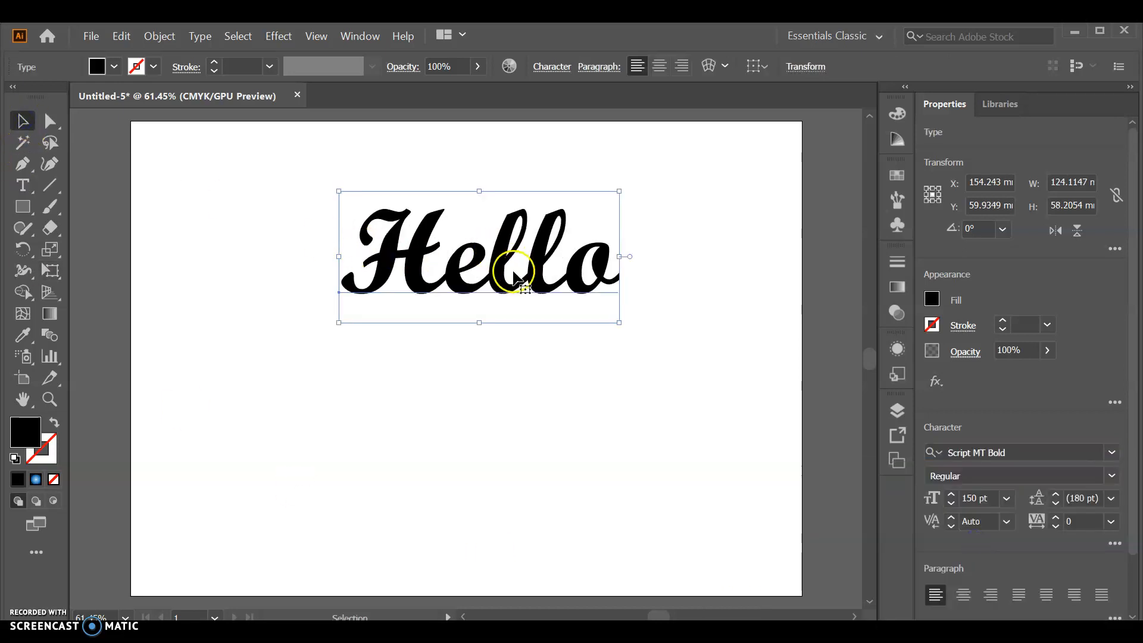
left_click_drag(498, 253, 469, 346)
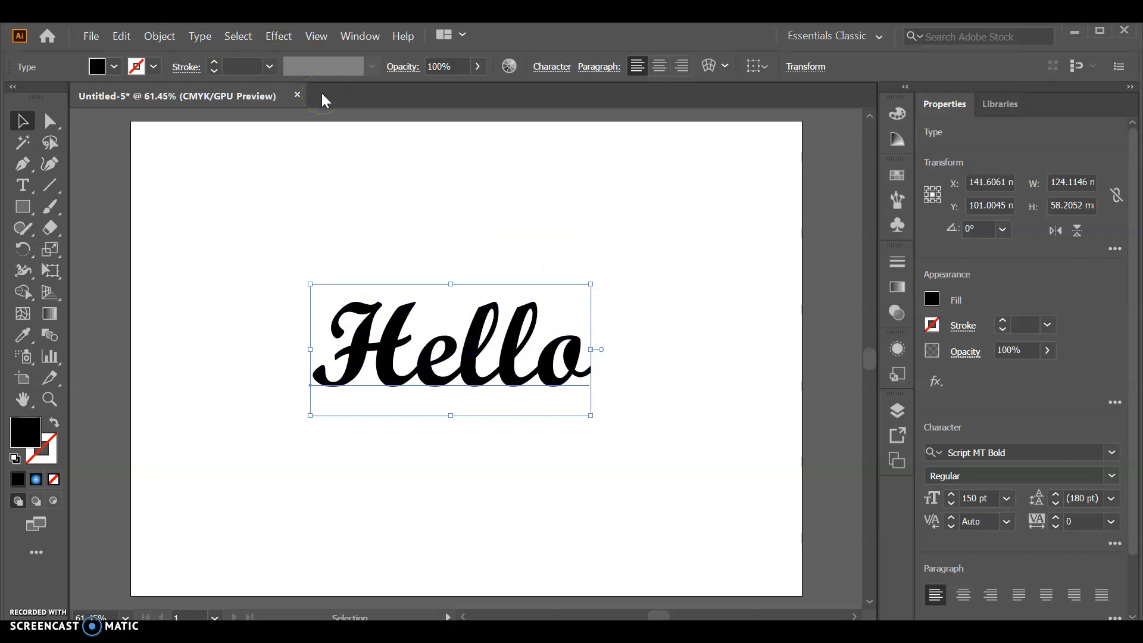
left_click(196, 38)
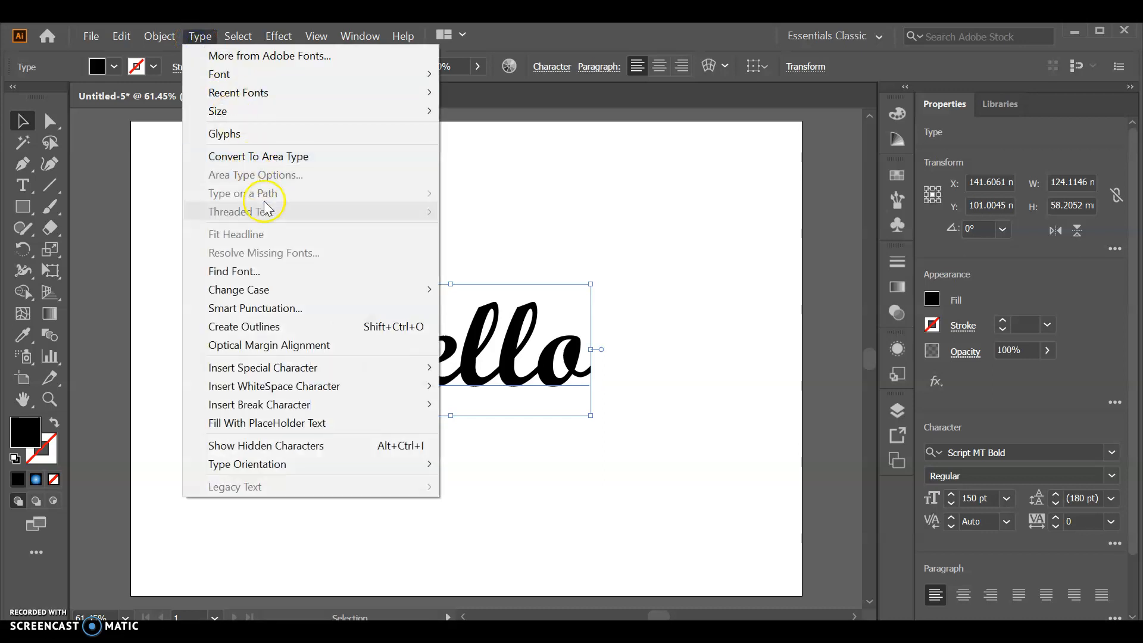
left_click(262, 327)
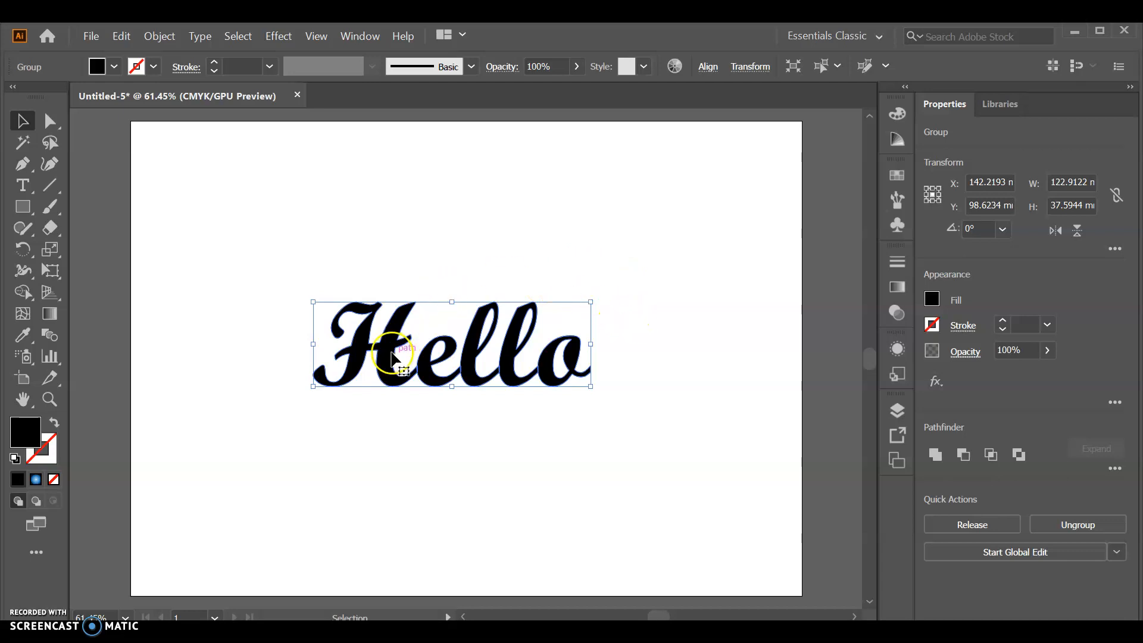
left_click(633, 308)
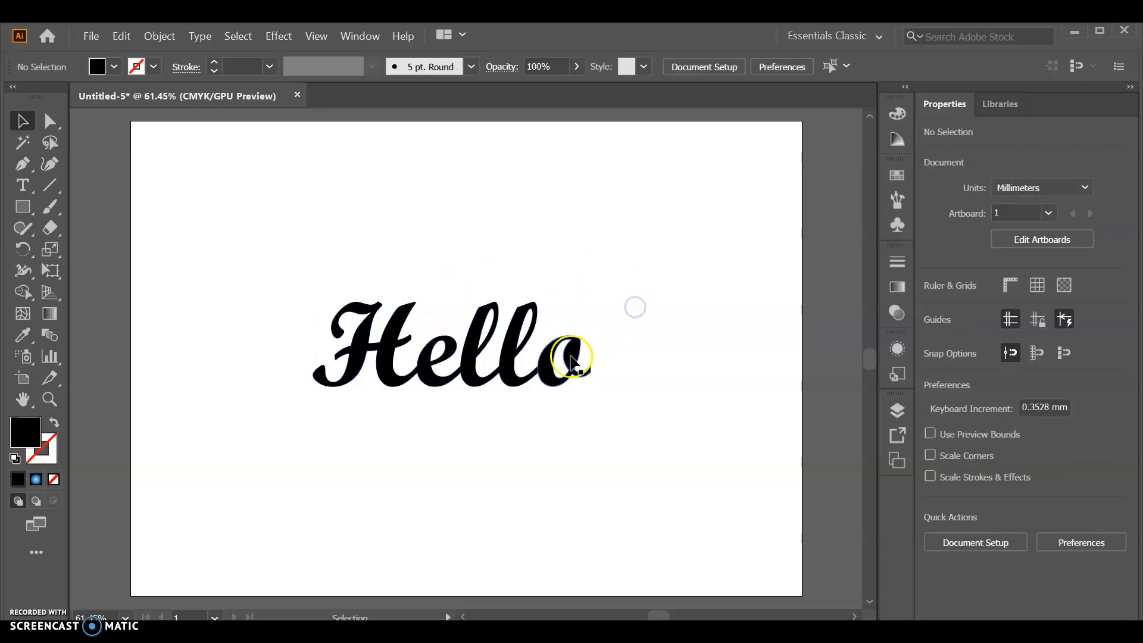
double_click(570, 359)
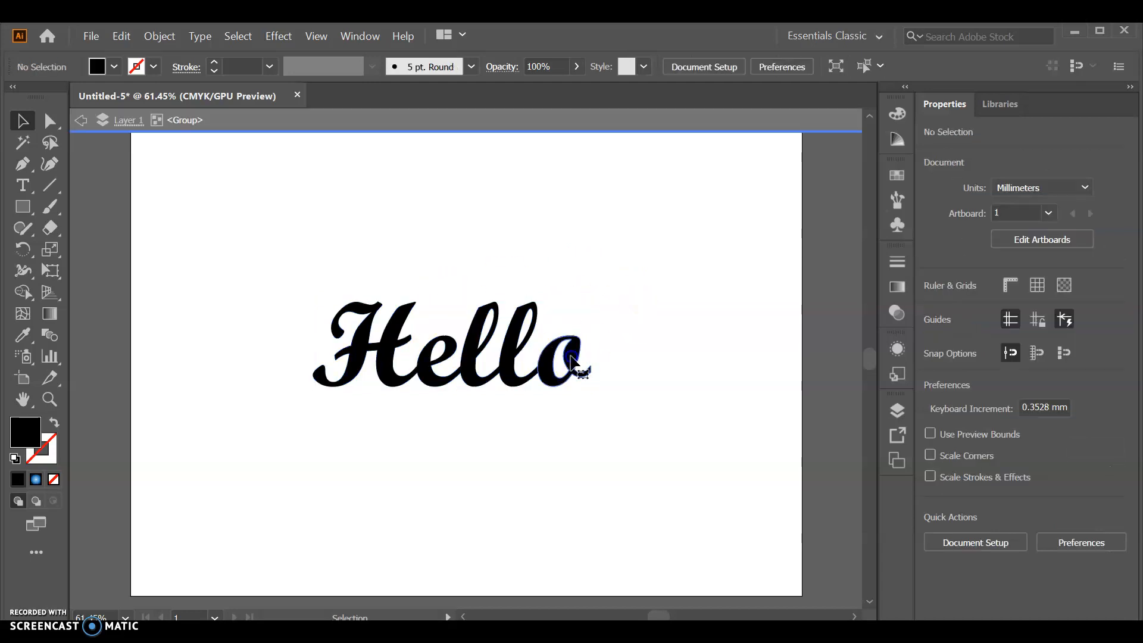
double_click(503, 366)
double_click(591, 296)
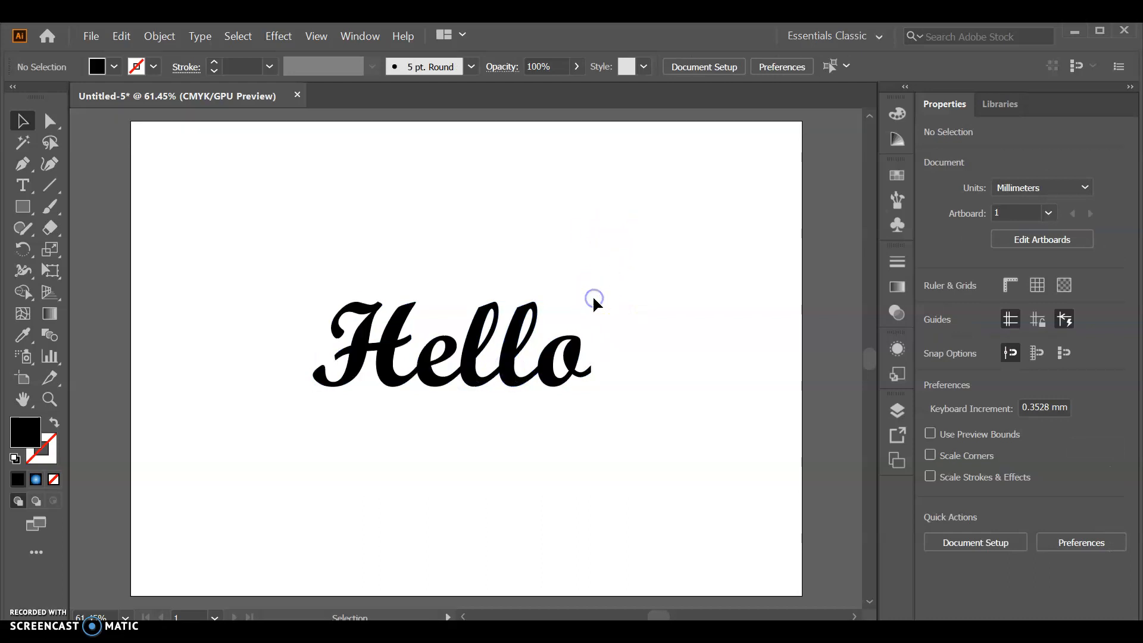
- Unite the outlined "Hello" letters into one compound path, check the joined shape up close and deselect it
left_click_drag(599, 300, 330, 411)
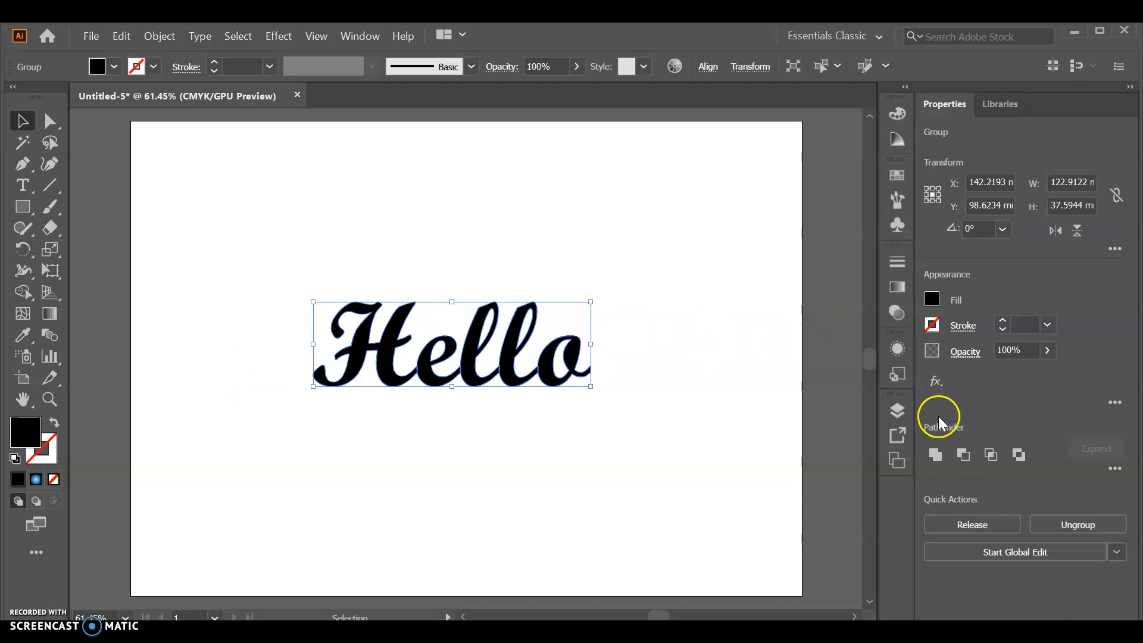
left_click(944, 455)
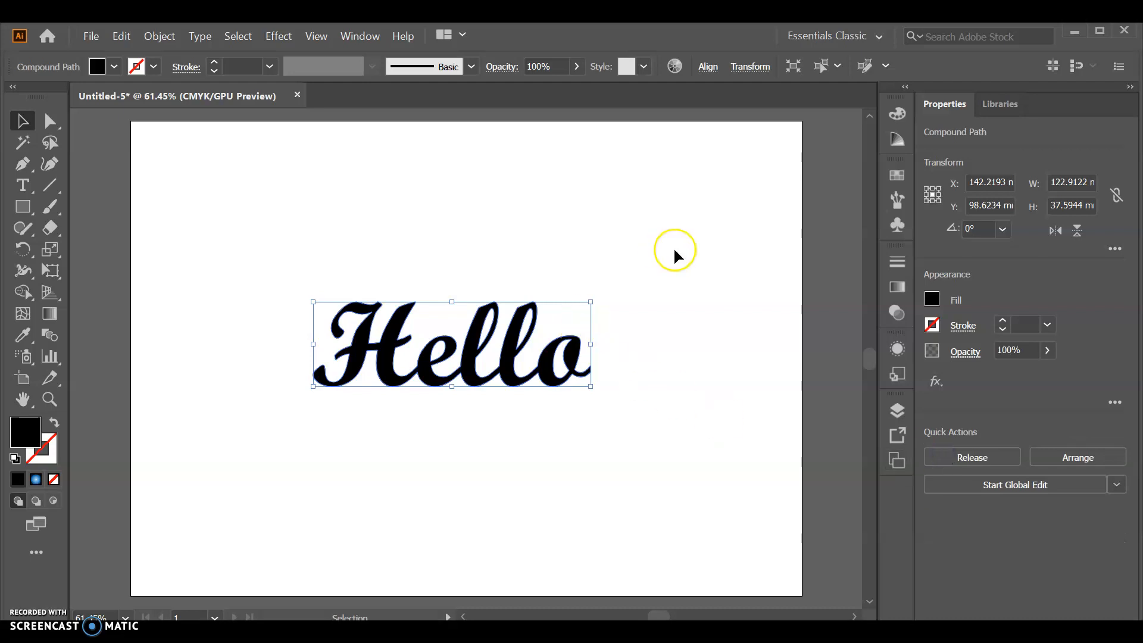
key("ctrl+=")
key("ctrl+=")
key("ctrl+=")
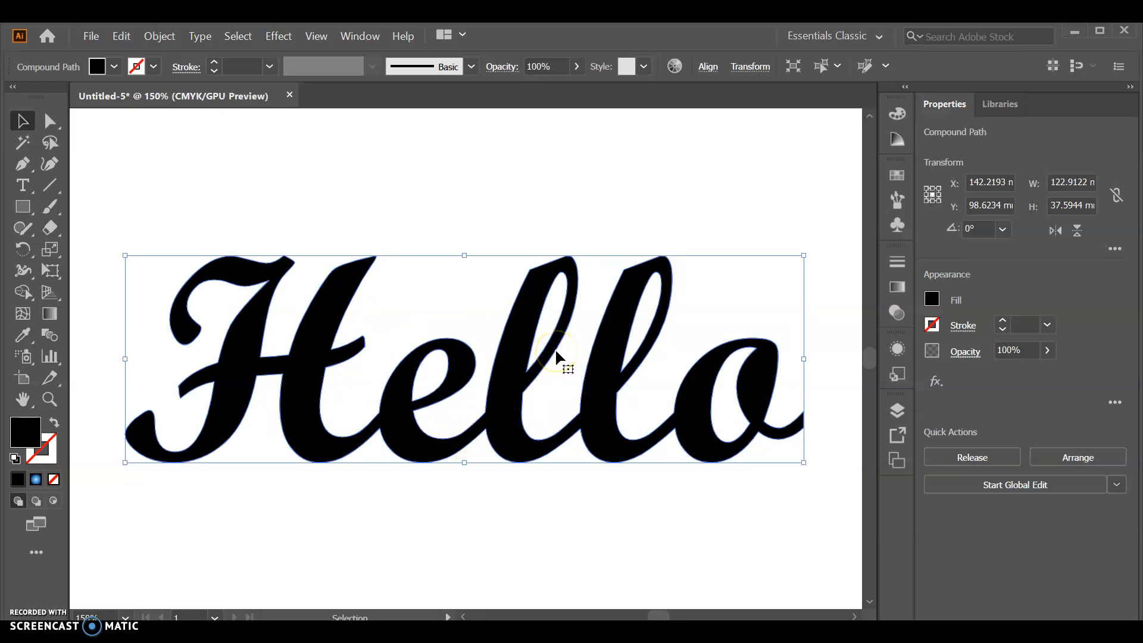
key("ctrl+minus")
key("ctrl+minus")
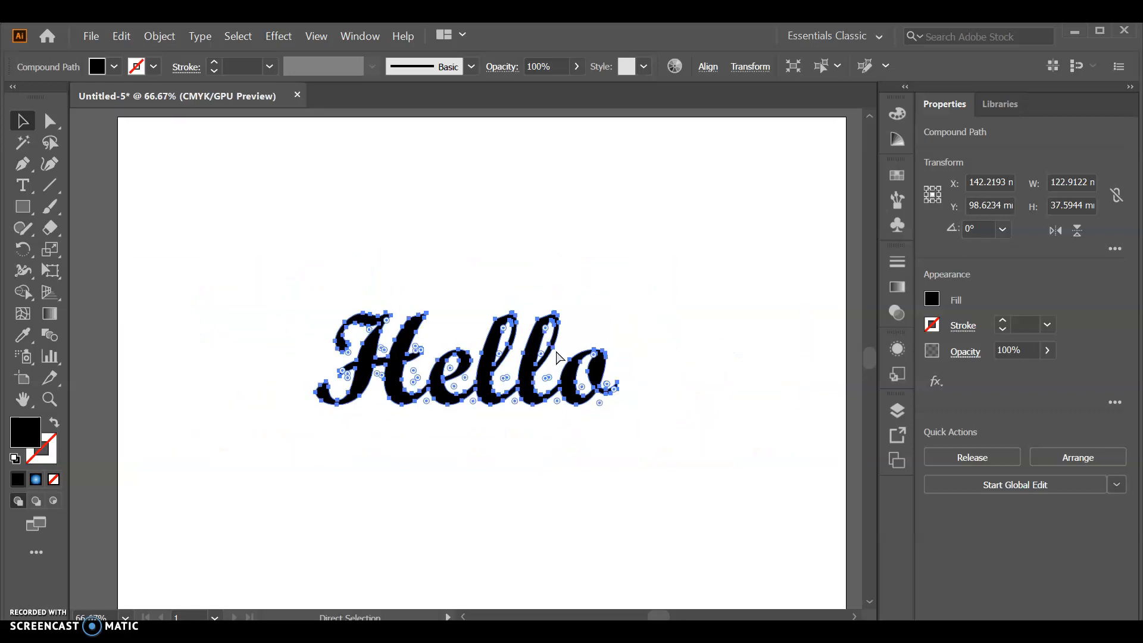
left_click(478, 252)
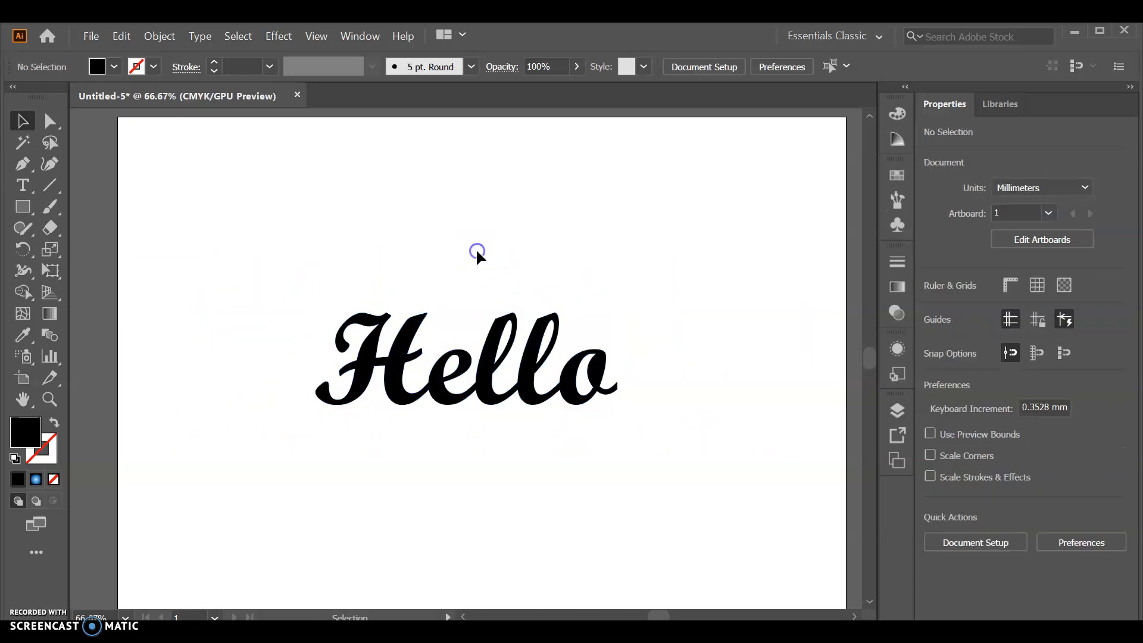
- Place the rocks-background image from the Desktop as a linked file, about 175 x 116 mm, over the "Hello" shape
left_click(98, 30)
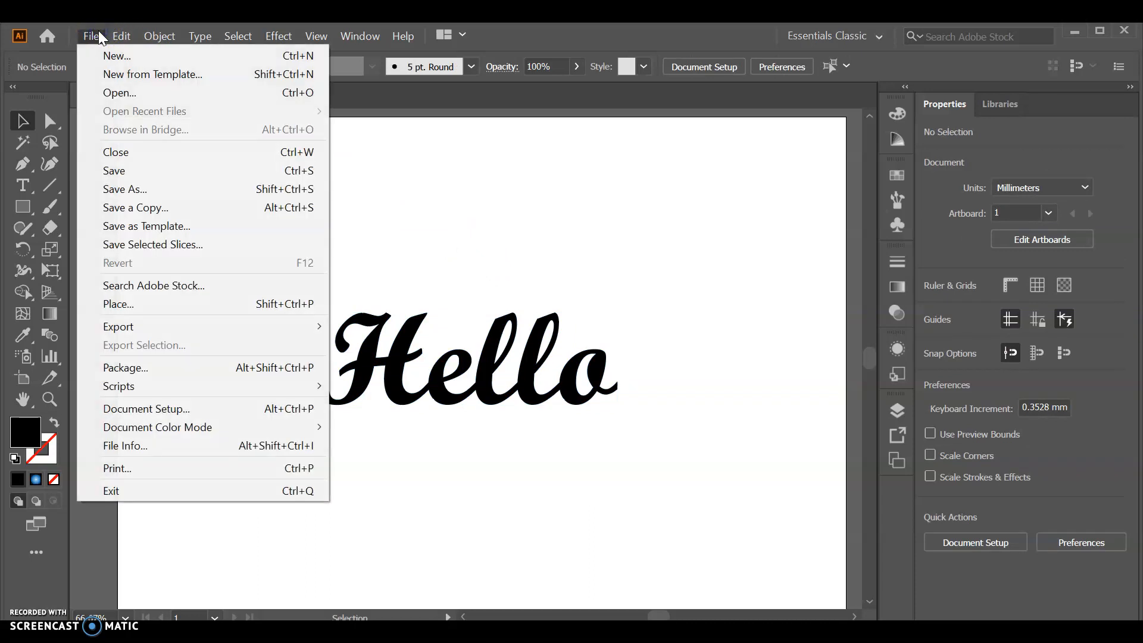
left_click(138, 305)
scroll(351, 301, "down", 5)
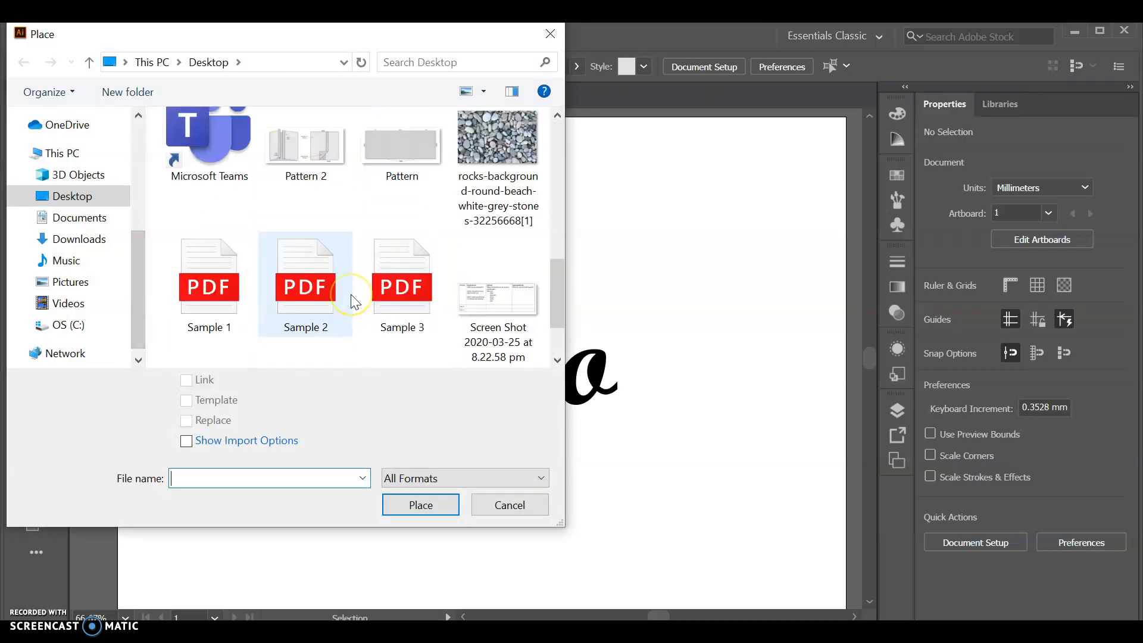
left_click(502, 139)
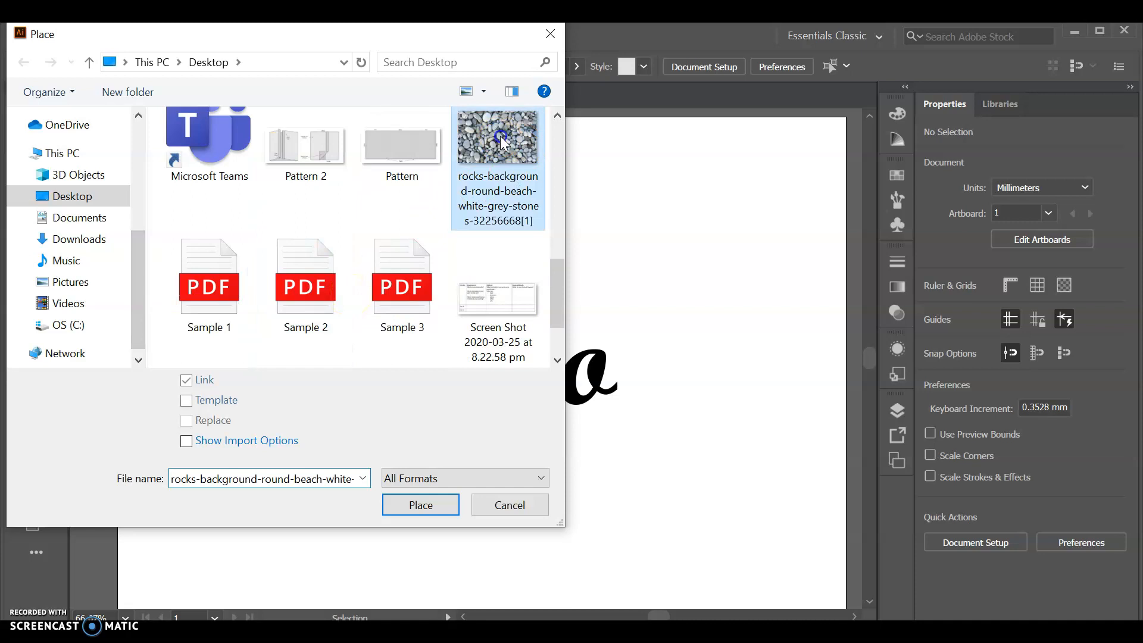
left_click(434, 503)
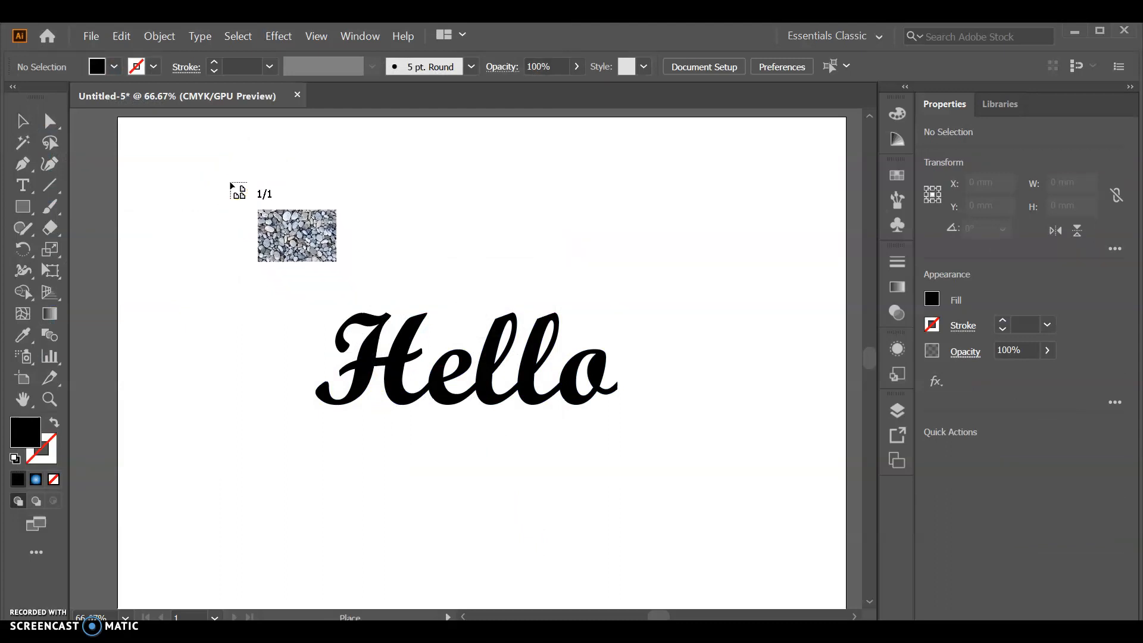
left_click_drag(230, 181, 657, 482)
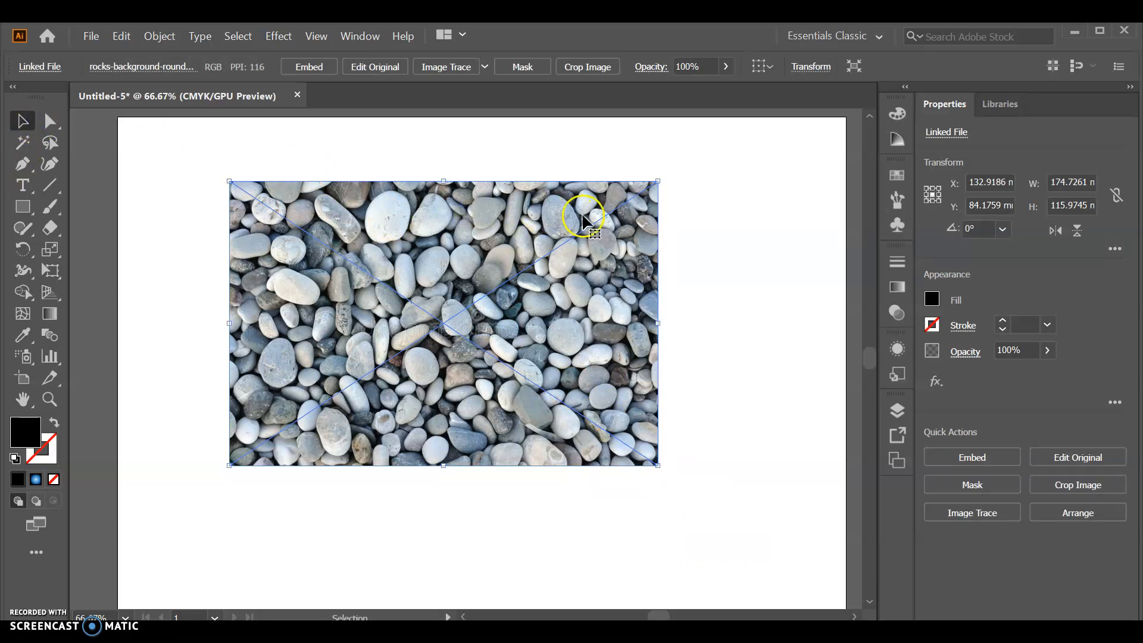
- Separate the pebble image and the "Hello" shape so they sit side by side, with the image on the left
left_click_drag(583, 220, 443, 256)
left_click_drag(493, 352, 706, 363)
left_click_drag(406, 351, 463, 365)
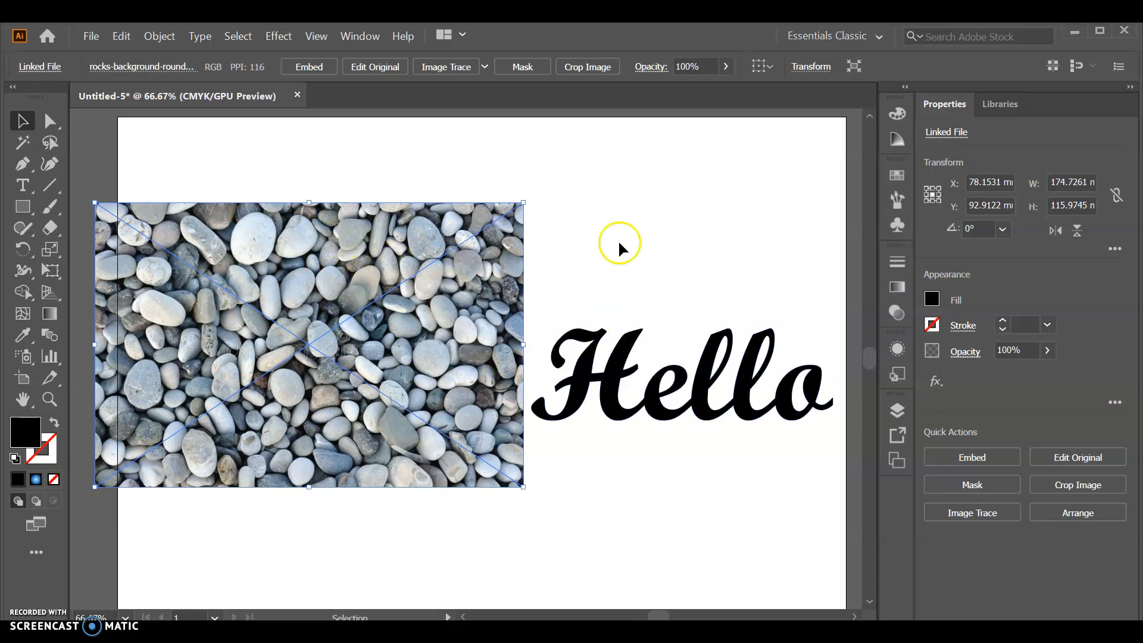
- Move the "Hello" shape back to the middle of the artboard, overlapping the image, and bring it to the front
left_click(655, 244)
left_click_drag(578, 363, 354, 346)
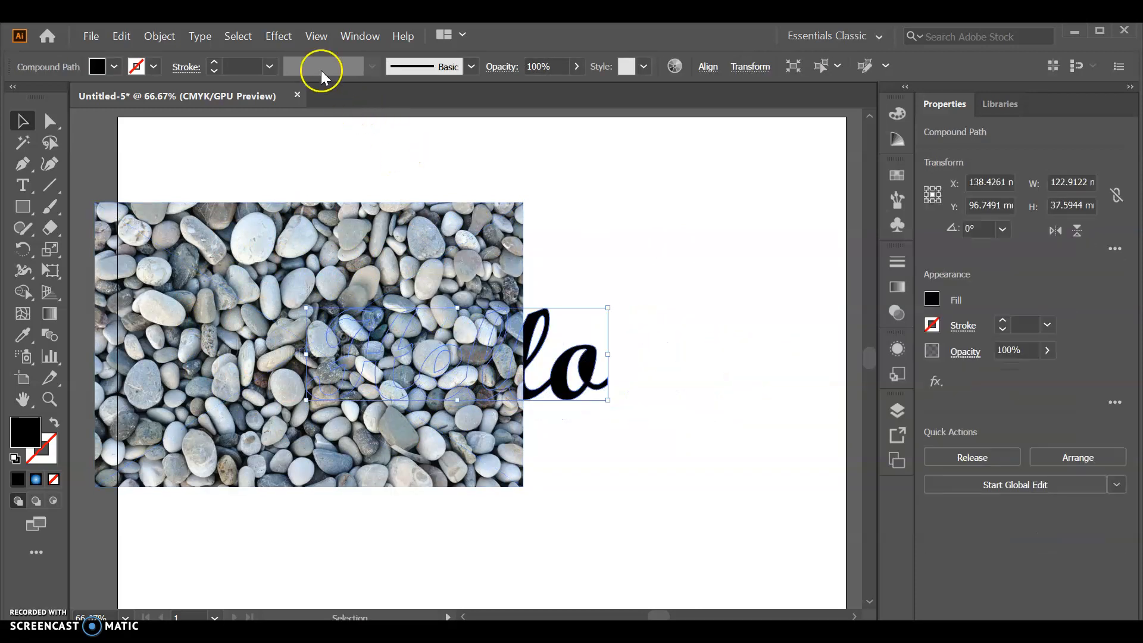
left_click(159, 37)
mouse_move(220, 51)
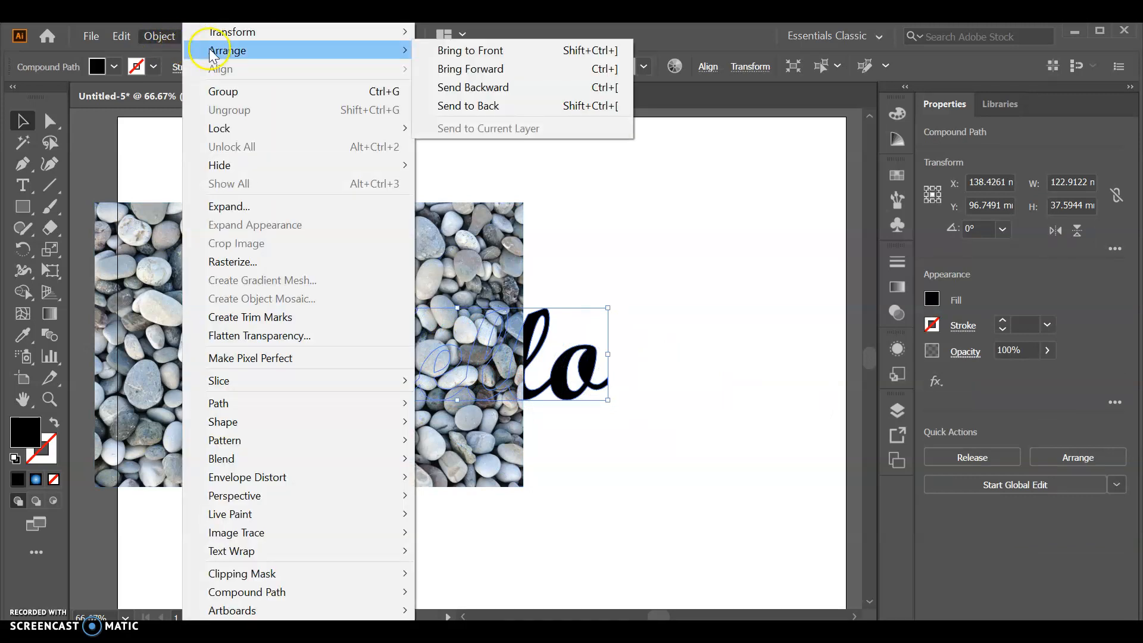
left_click(488, 51)
- Move the pebble image so it is centred behind the "Hello" shape, then deselect it
left_click(425, 263, "shift")
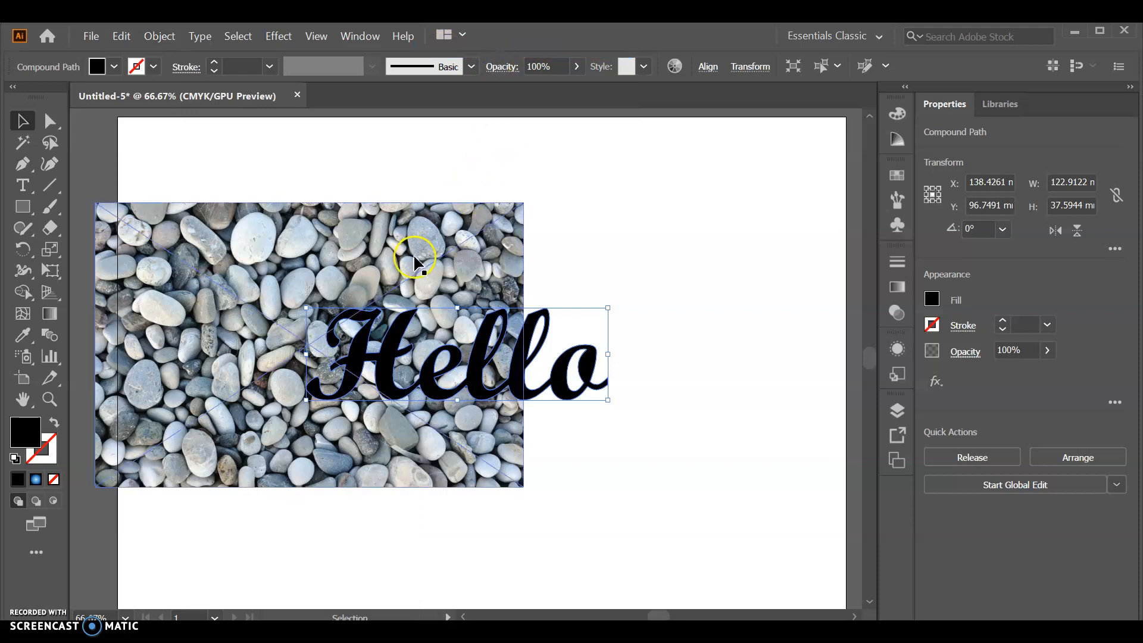
left_click_drag(425, 264, 558, 259)
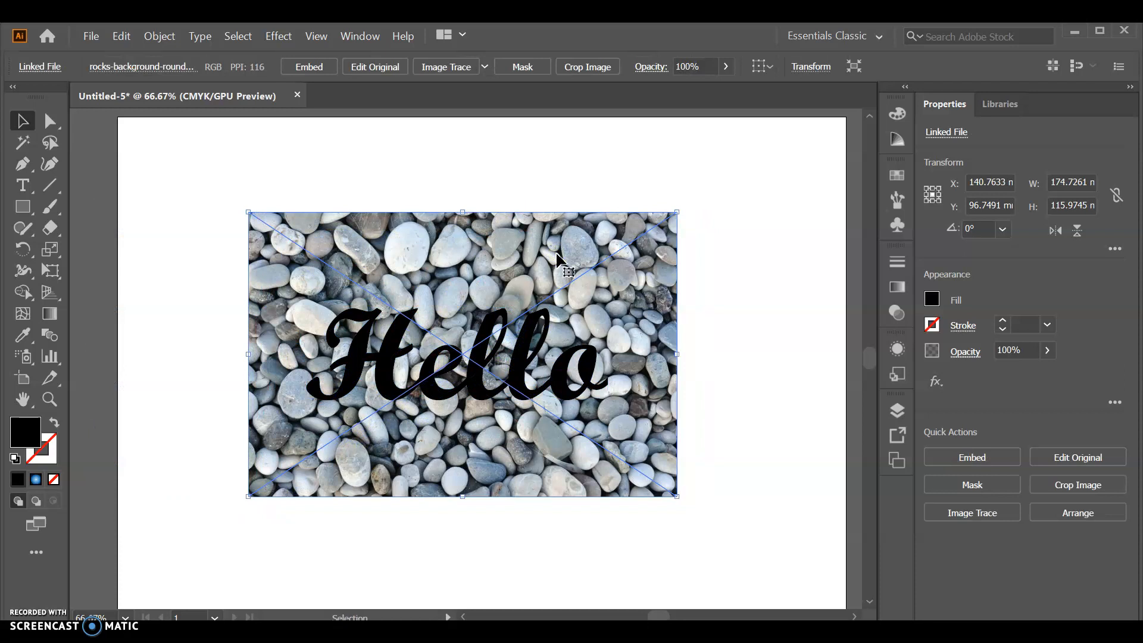
left_click(730, 334)
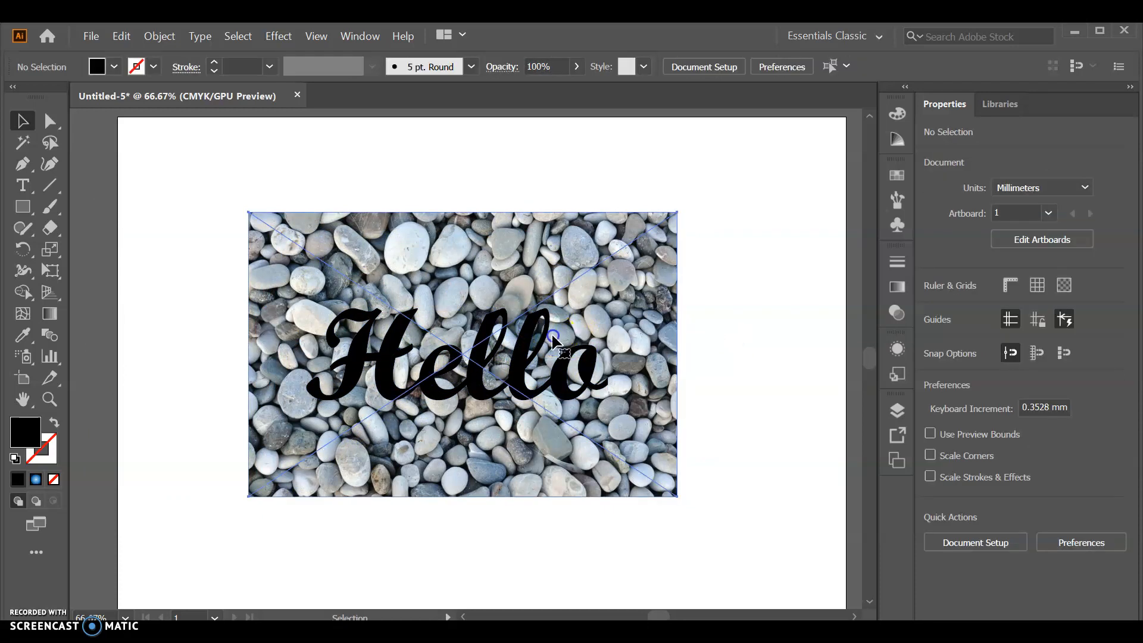
- Enlarge the "Hello" shape proportionally to about 162 x 50 mm so it spans most of the pebble image's width
left_click(553, 339)
left_click(462, 351)
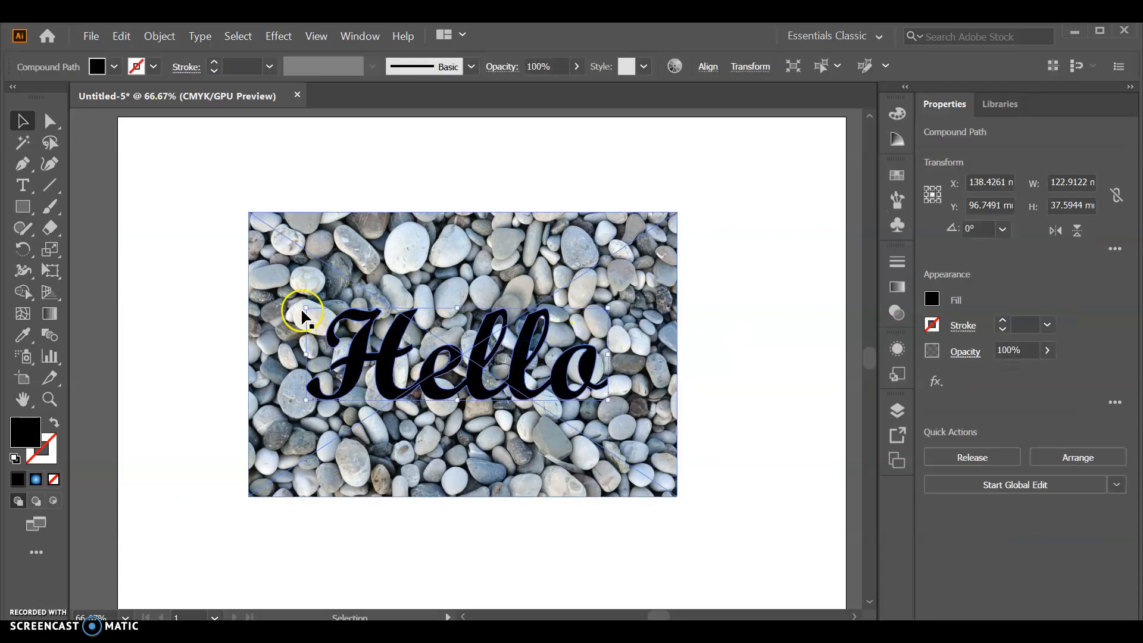
left_click_drag(306, 308, 263, 294)
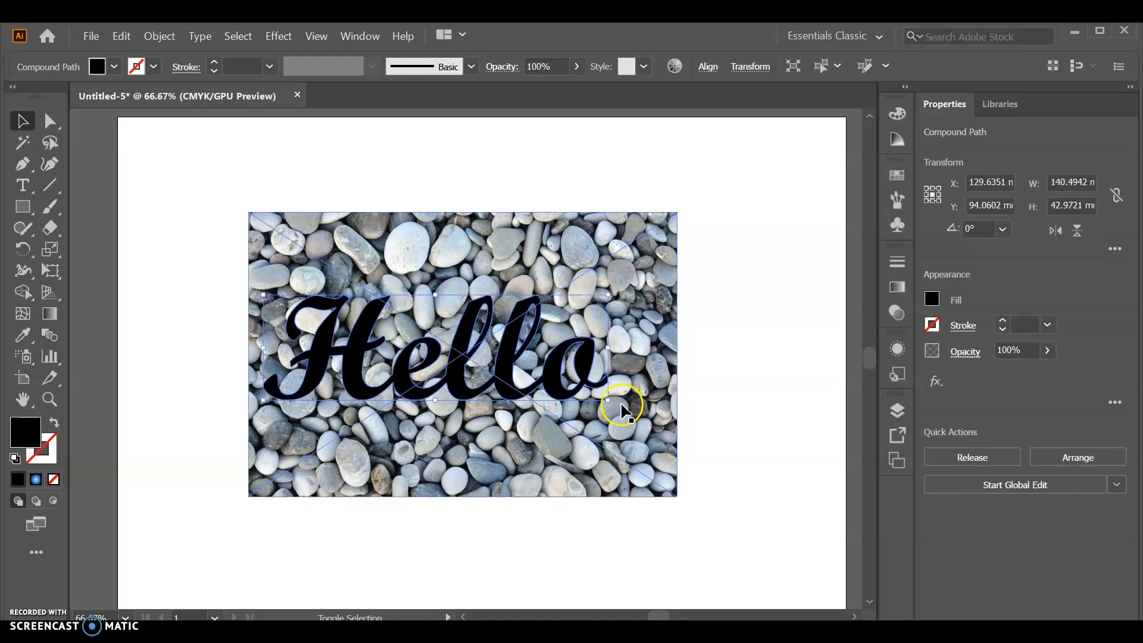
left_click_drag(608, 400, 662, 424)
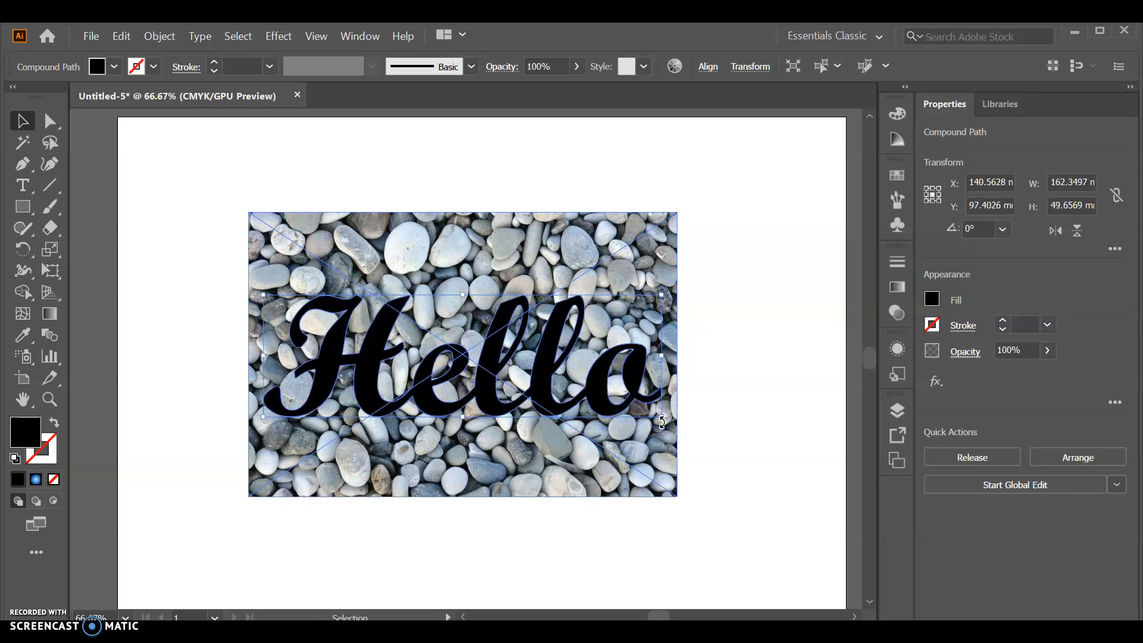
left_click(360, 306)
left_click(456, 253, "shift")
left_click(747, 195)
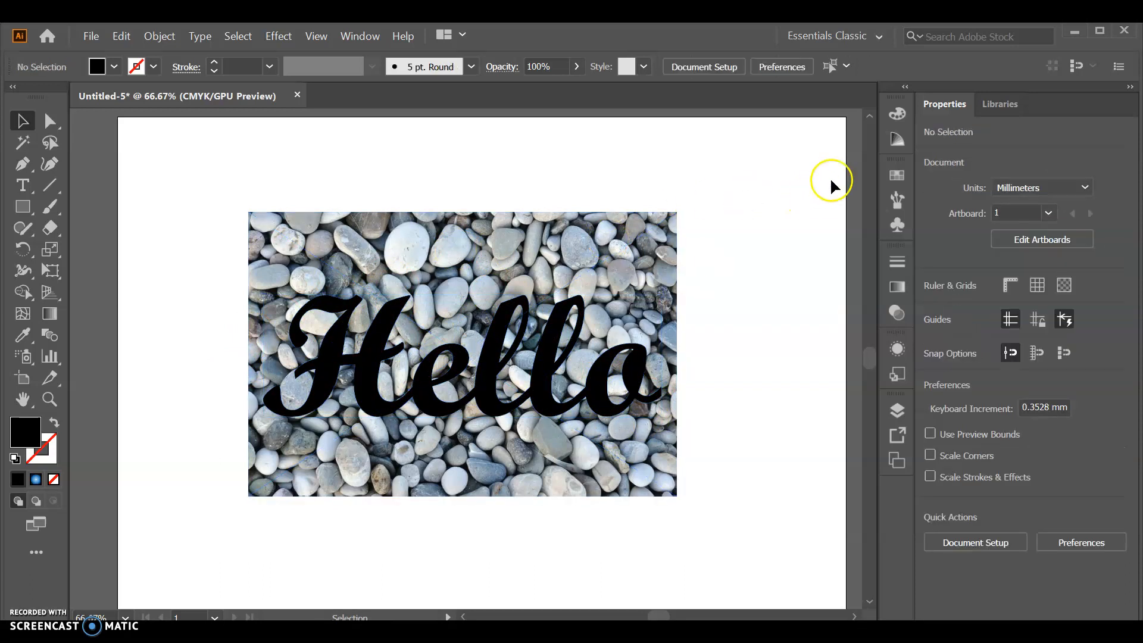
- Select the "Hello" shape and the pebble image together, make a clipping mask from them, and deselect the result
left_click_drag(765, 188, 269, 504)
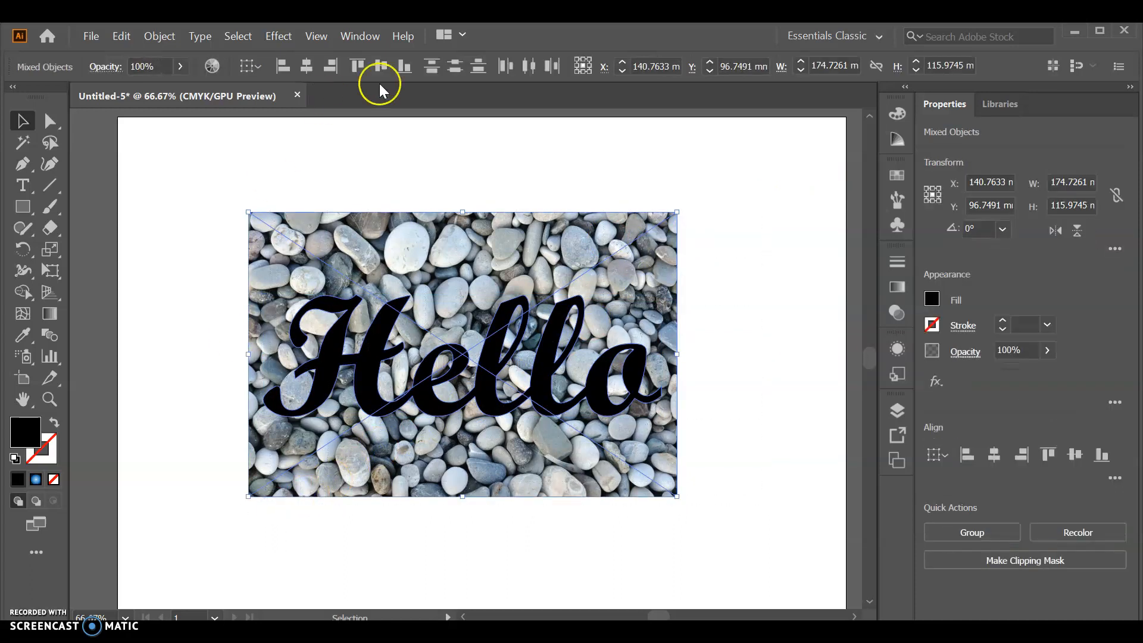
left_click(160, 37)
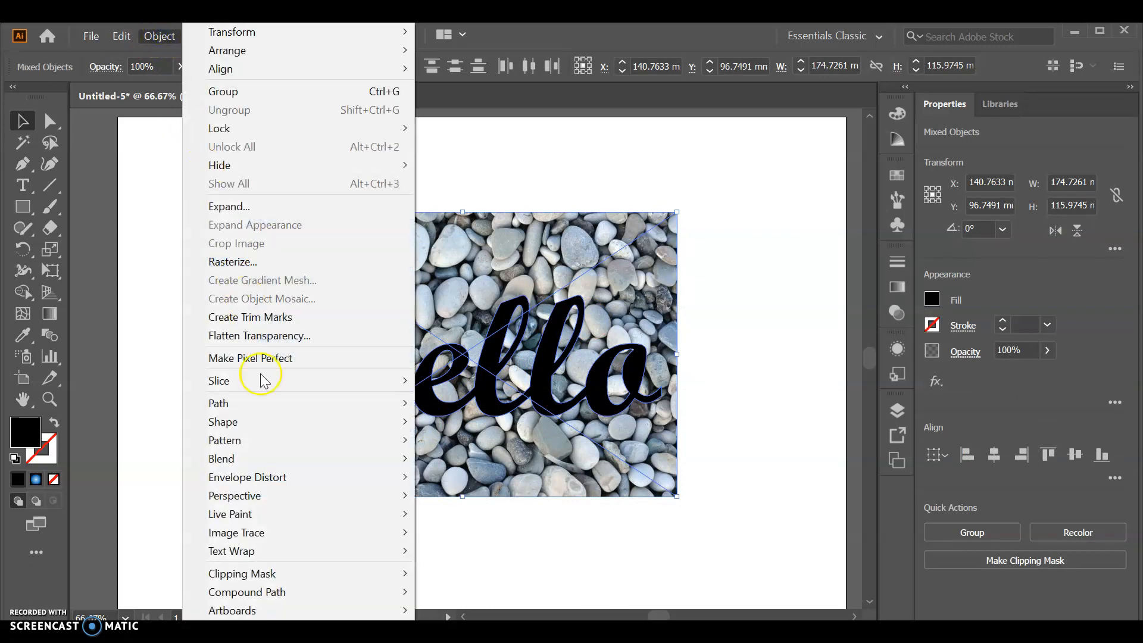
mouse_move(288, 568)
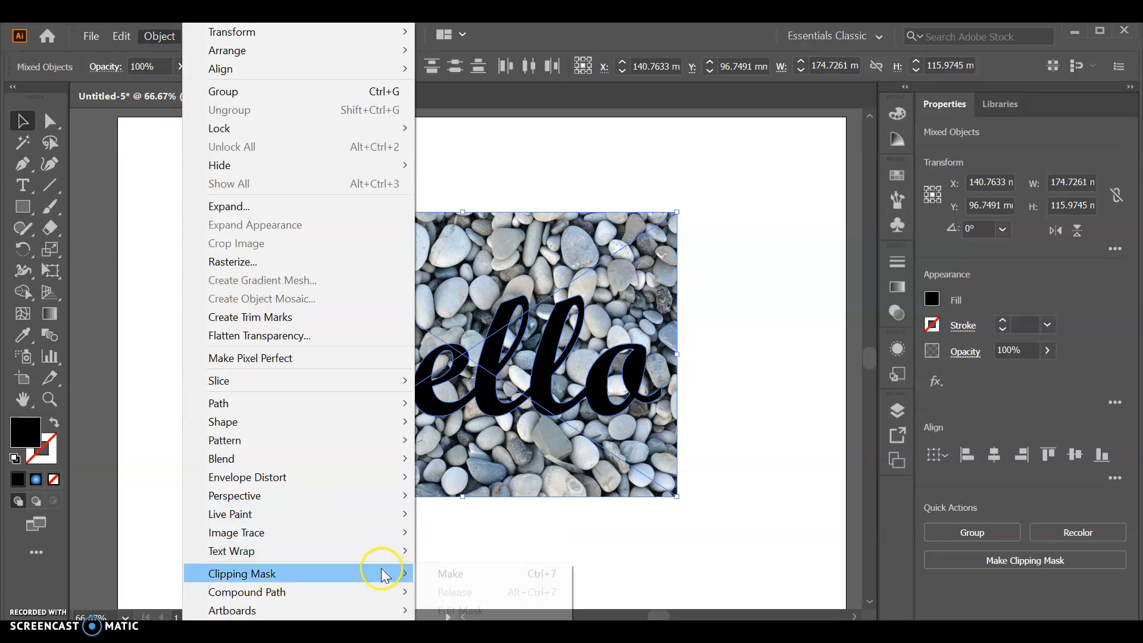
left_click(453, 573)
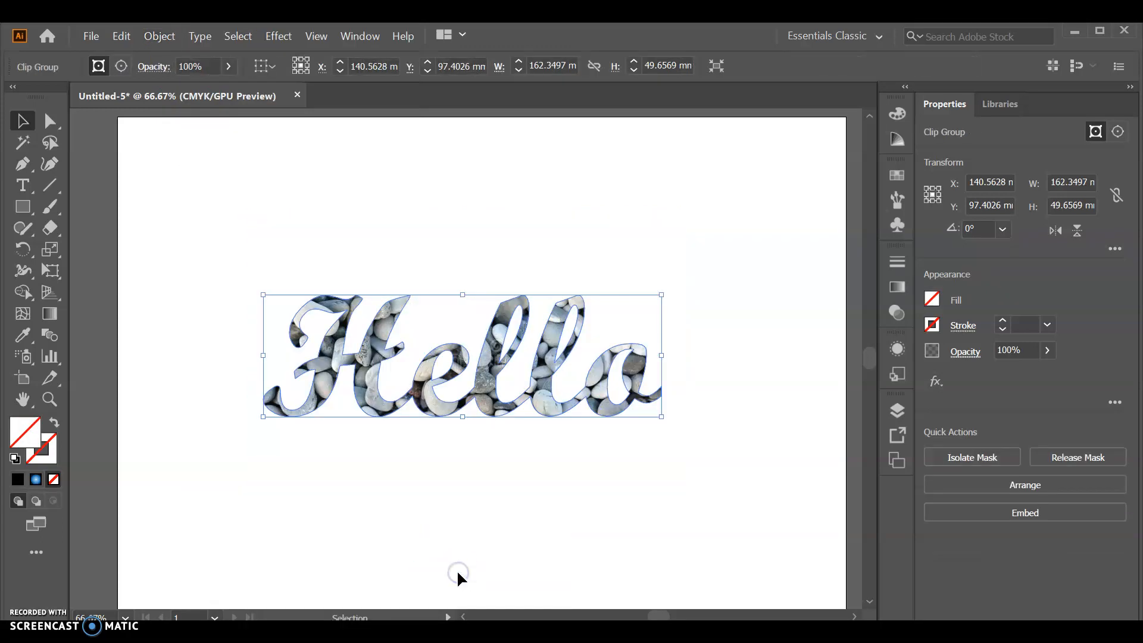
left_click(687, 274)
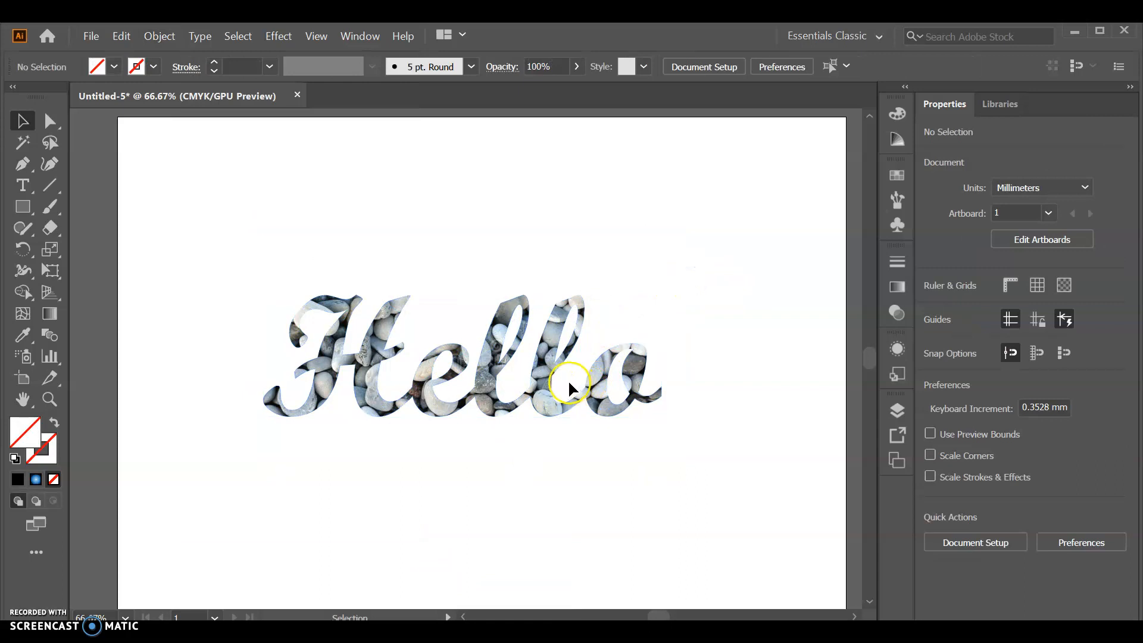